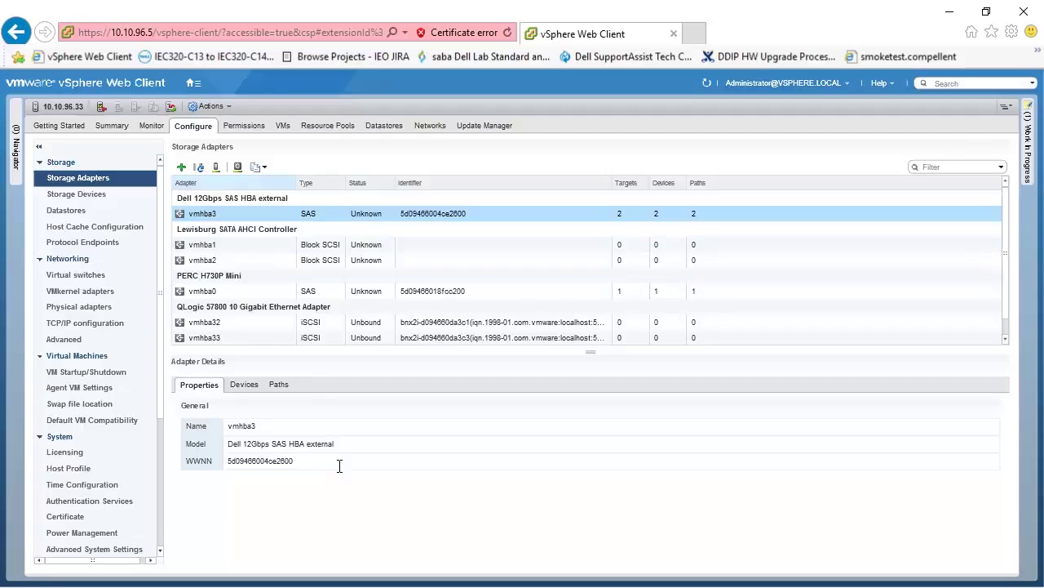
- Show the devices attached to the external SAS adapter vmhba3
left_click(245, 385)
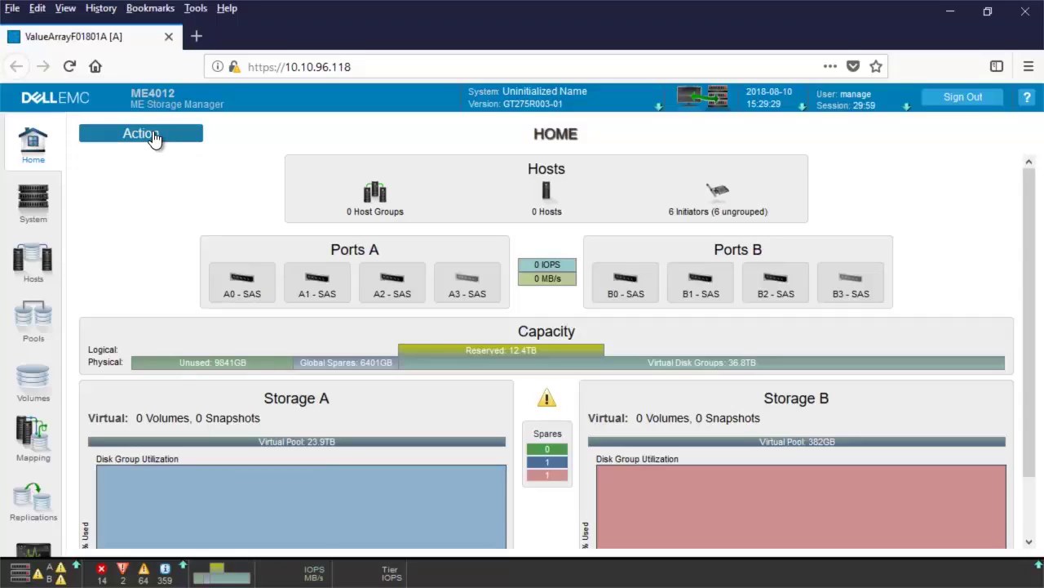
- Switch to ME Storage Manager and start a host setup with the host name ESXi-SAS-1
left_click(154, 141)
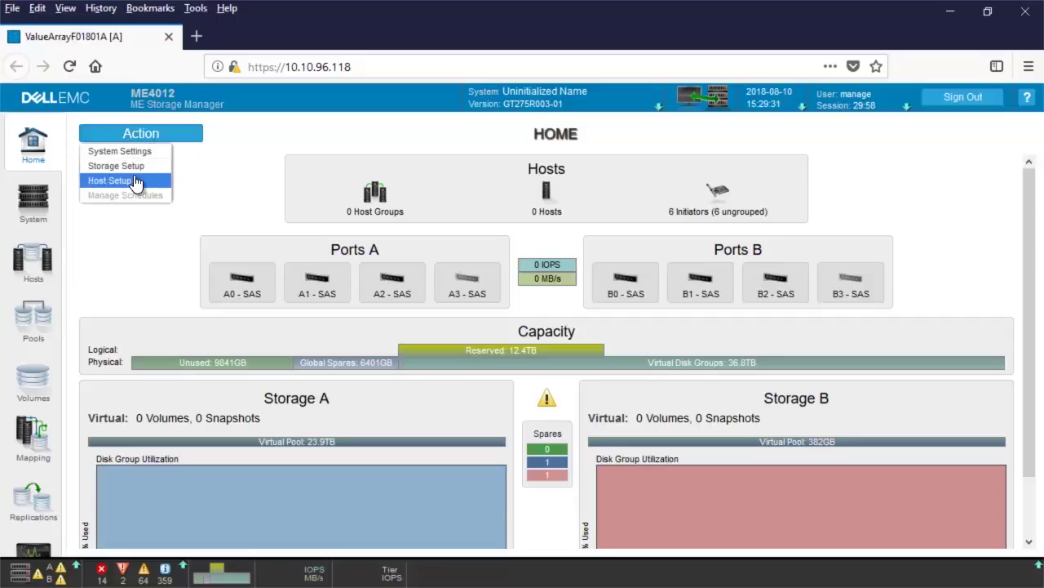
left_click(136, 181)
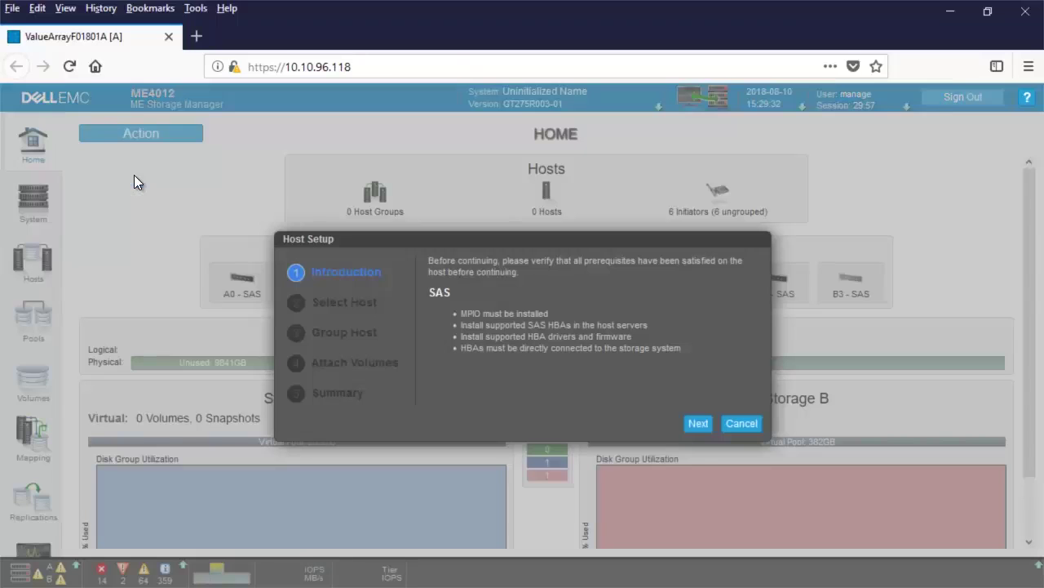
left_click(696, 423)
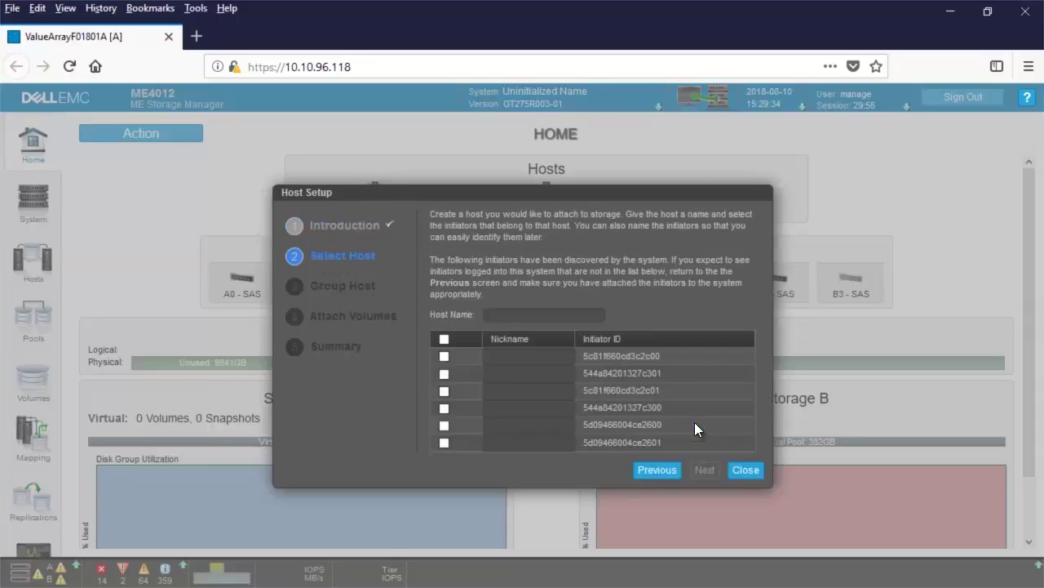
left_click(549, 314)
type("ESXi-SAS-1")
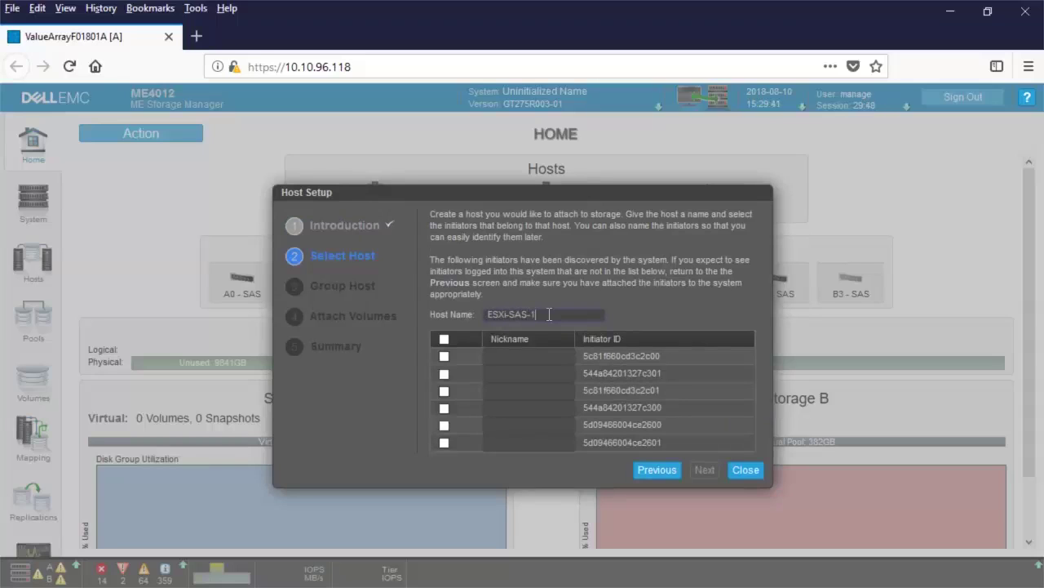
- Select initiator 5d09466004ce2600 for the host and give it the nickname ESXi-SAS-1_initiator1
left_click(459, 425)
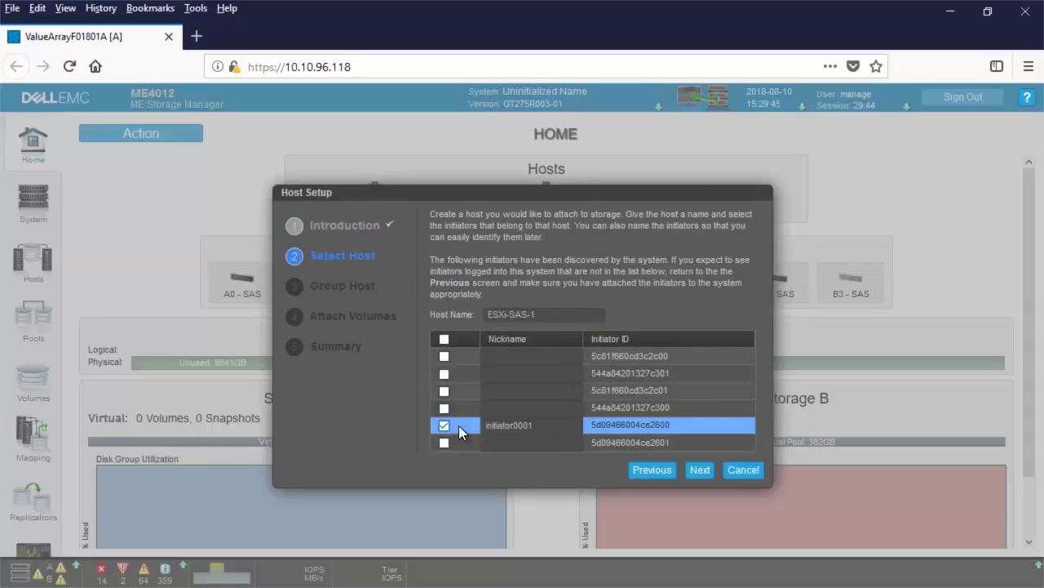
left_click(493, 423)
type("ESXi-SAS-1_")
key("Right")
key("Right")
key("Delete")
key("Delete")
key("Delete")
- Add initiator 5d09466004ce2601 with the nickname ESXi-SAS-1_initiator2 and proceed to host grouping
left_click(464, 443)
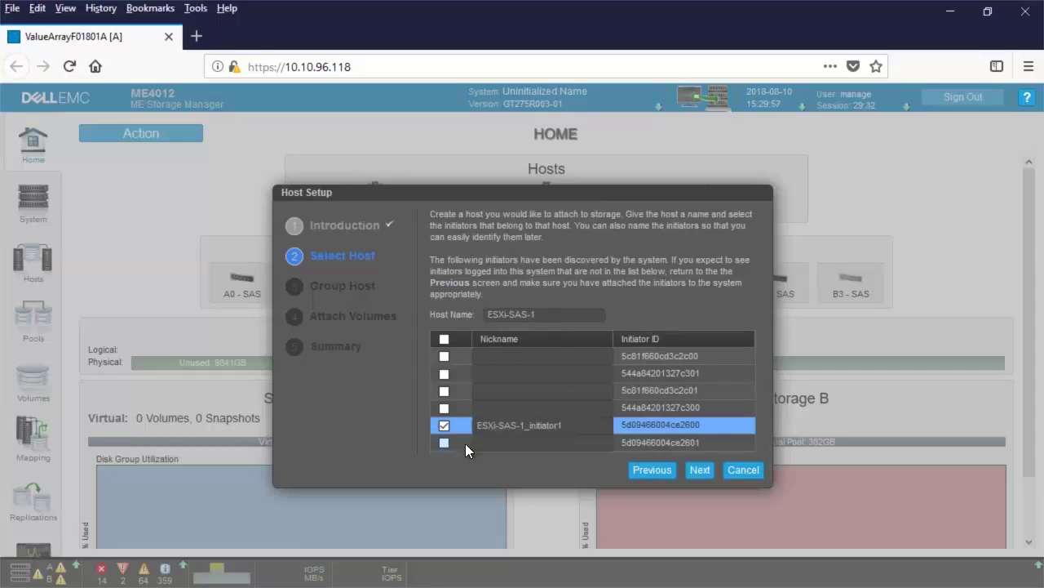
double_click(527, 443)
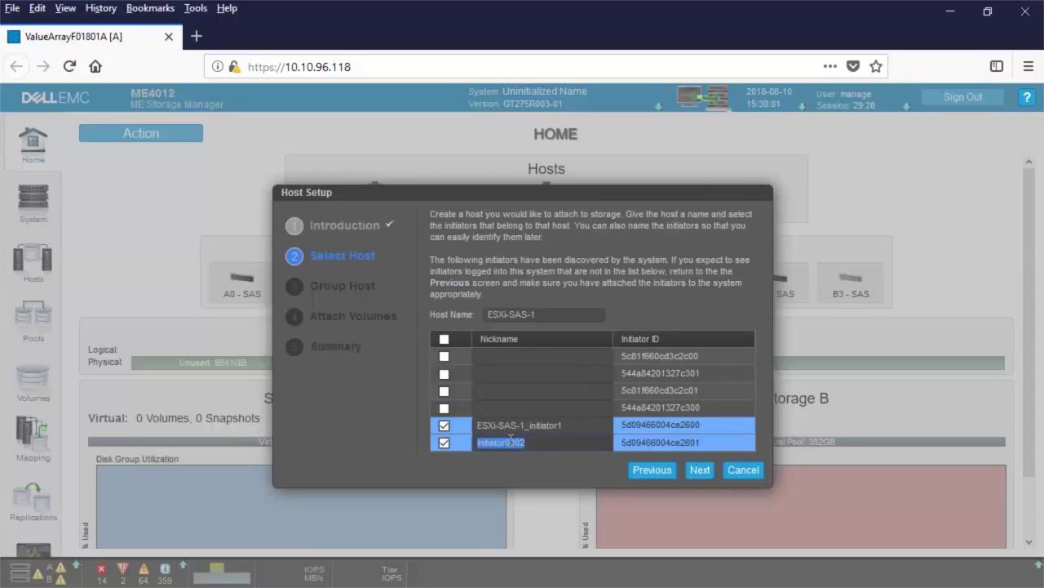
type("ESXi-SAS-1_initiator")
type("2")
left_click(699, 471)
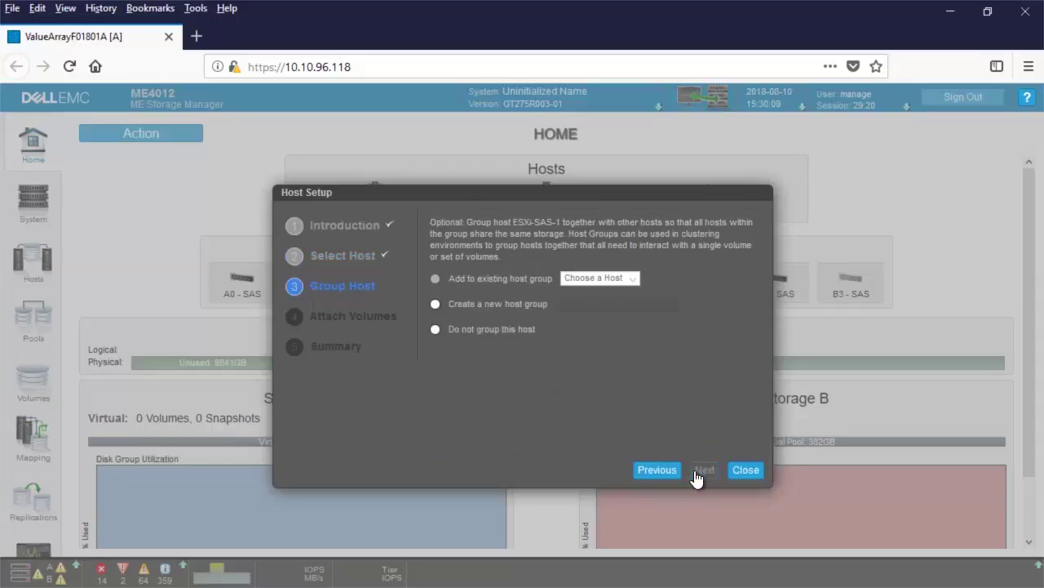
- Leave the host ungrouped and remove the proposed pool B volume Vol0002
left_click(437, 328)
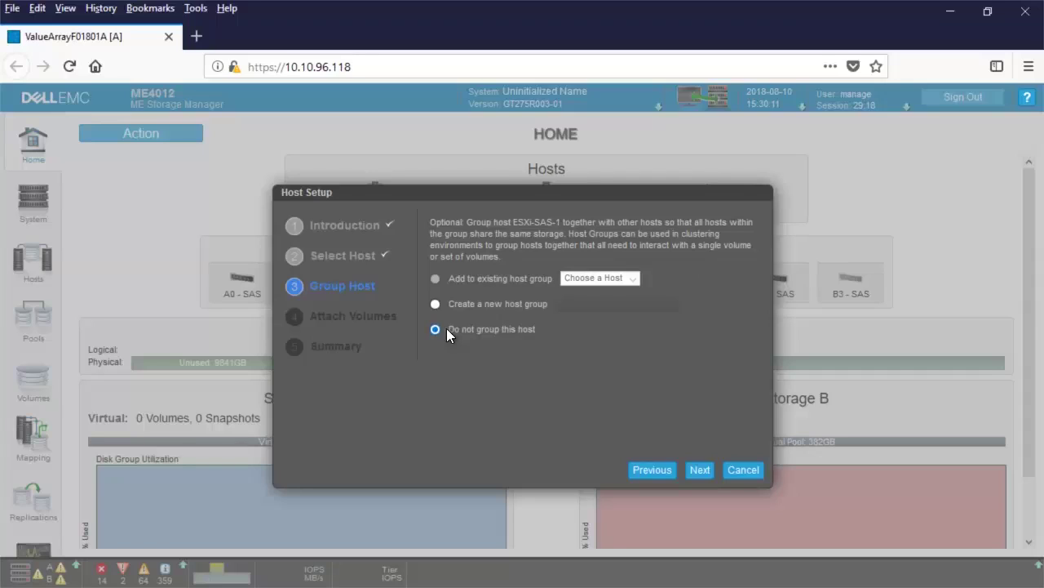
left_click(700, 470)
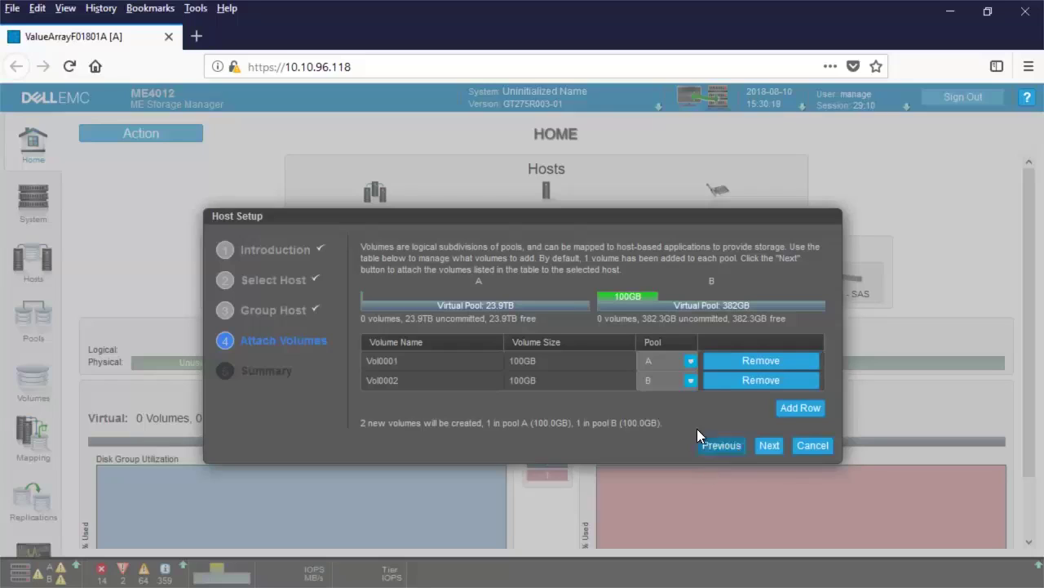
left_click(723, 380)
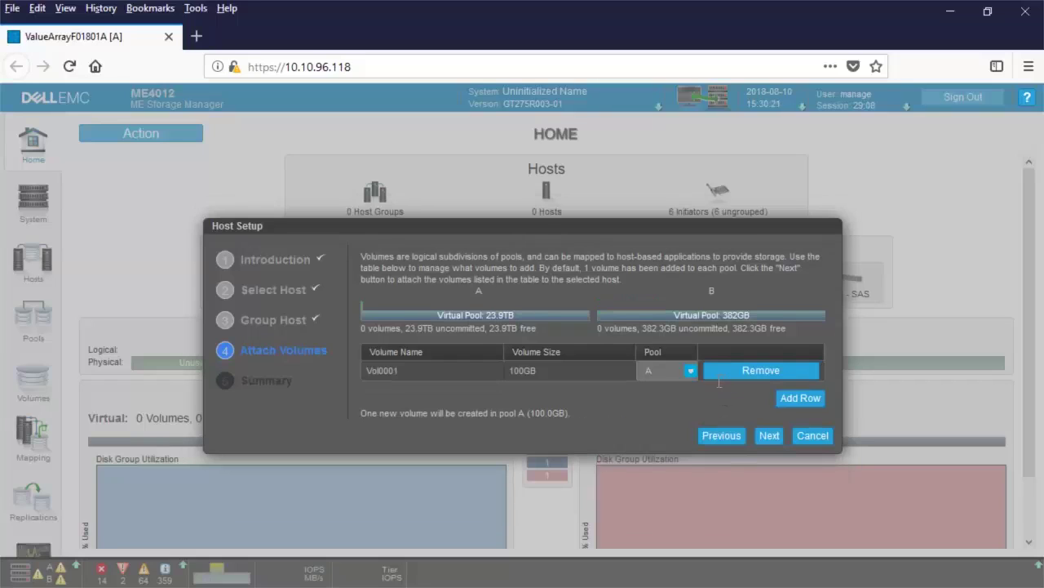
- Set the pool A volume's size to 500GB, rename it ESXi-SAS-1Vol01, and proceed to the summary
left_click(593, 363)
type("500GB")
left_click(429, 374)
key("Home")
type("ESXi-SAS-1")
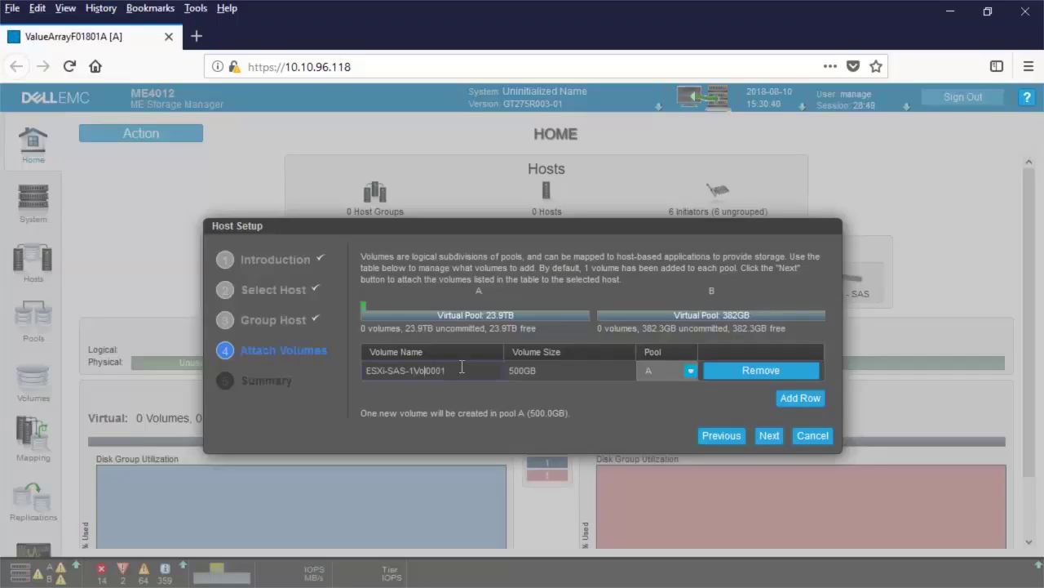
key("Delete")
key("Delete")
left_click(770, 445)
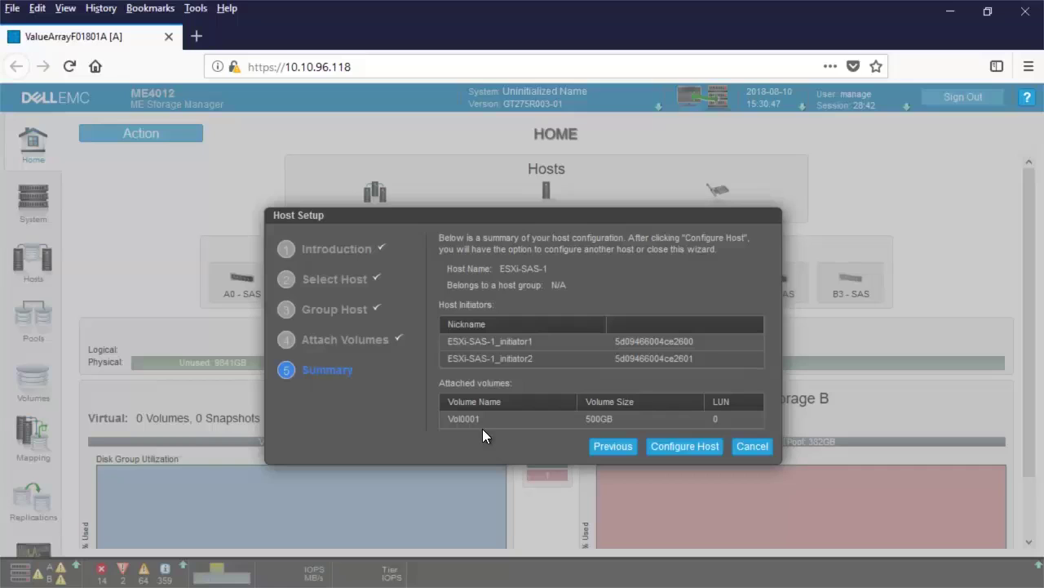
- Go back to commit the volume name, and complete the host configuration without configuring another host
left_click(594, 445)
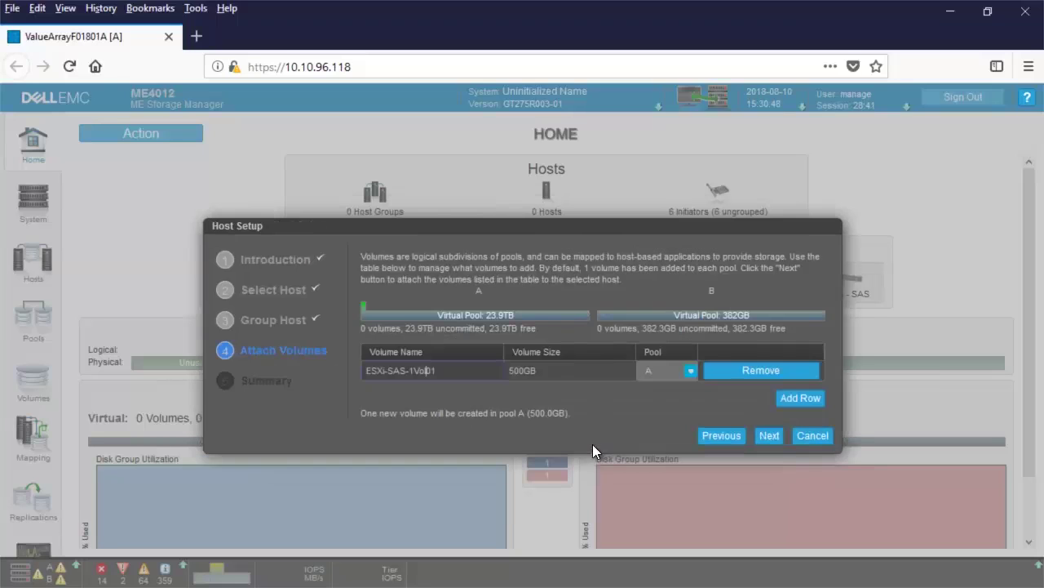
left_click(547, 371)
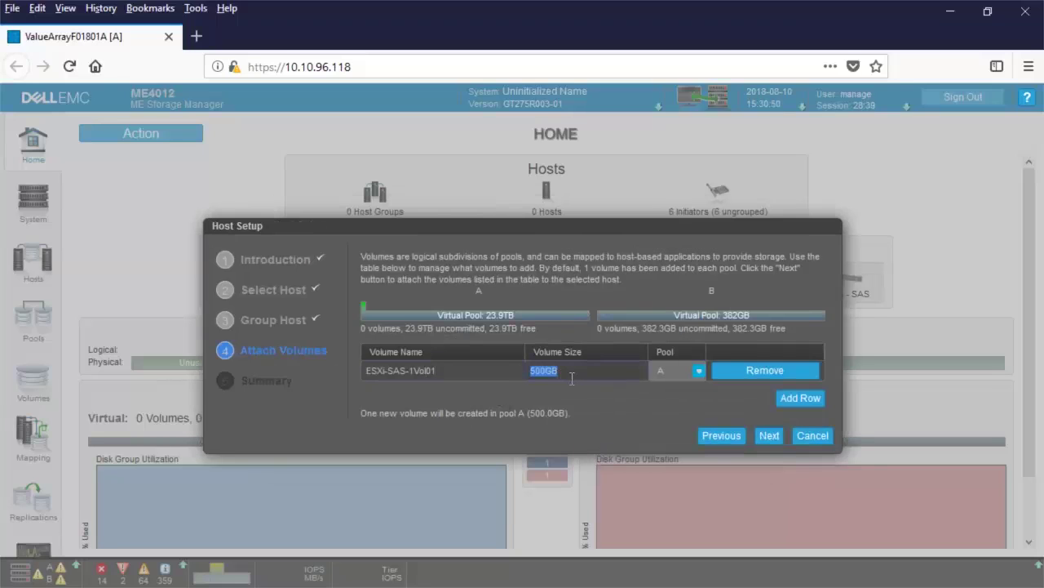
left_click(768, 435)
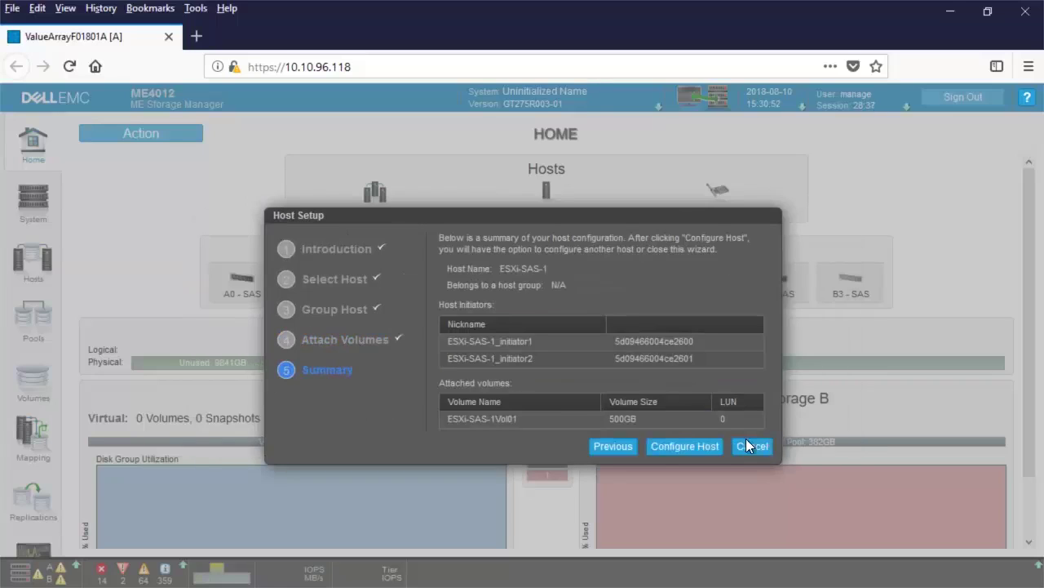
left_click(682, 444)
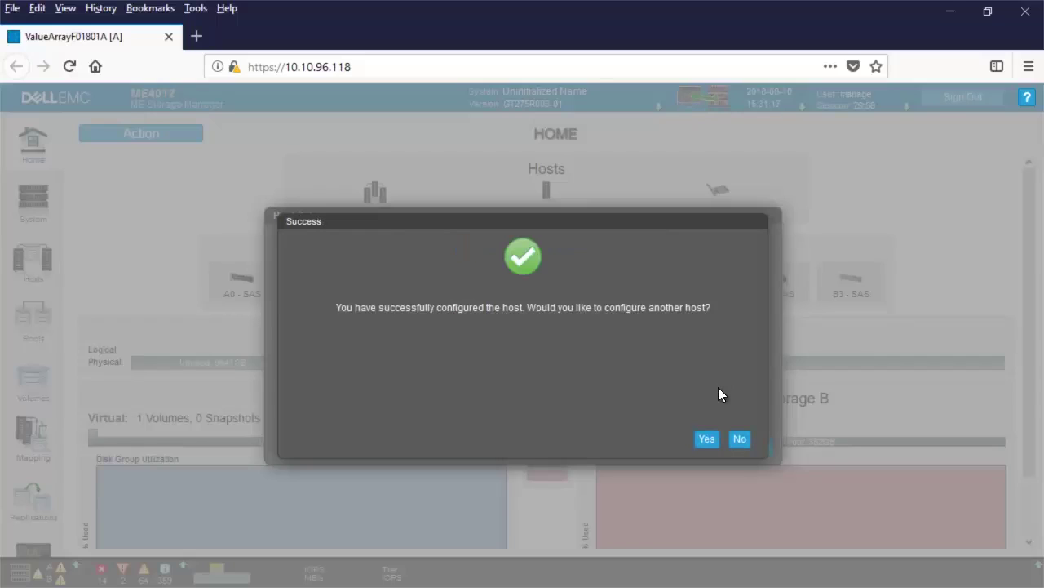
left_click(739, 439)
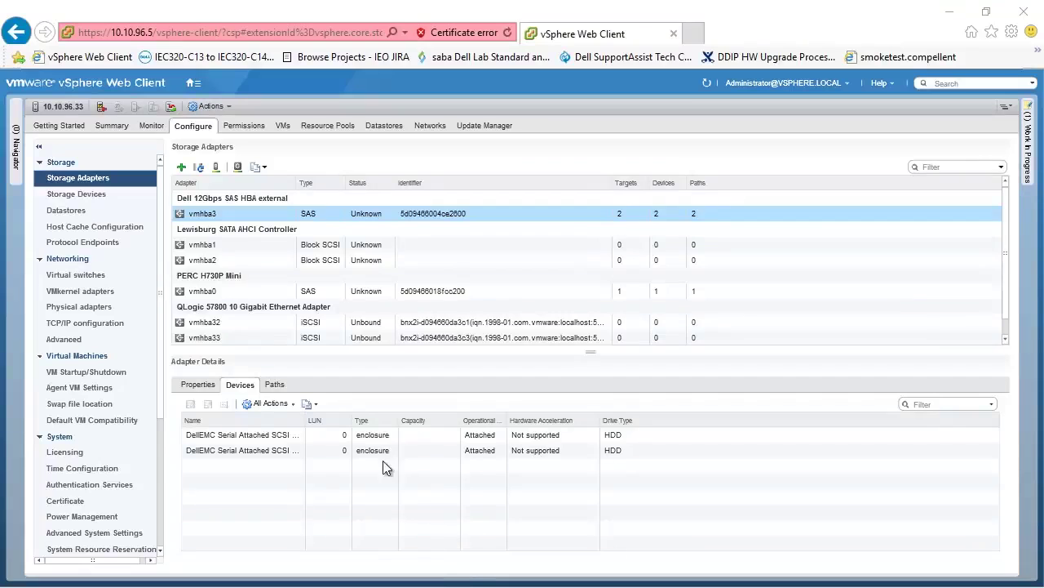
- Switch to the vSphere Web Client and rescan host 10.10.96.33 for new storage devices and VMFS volumes
left_click(216, 167)
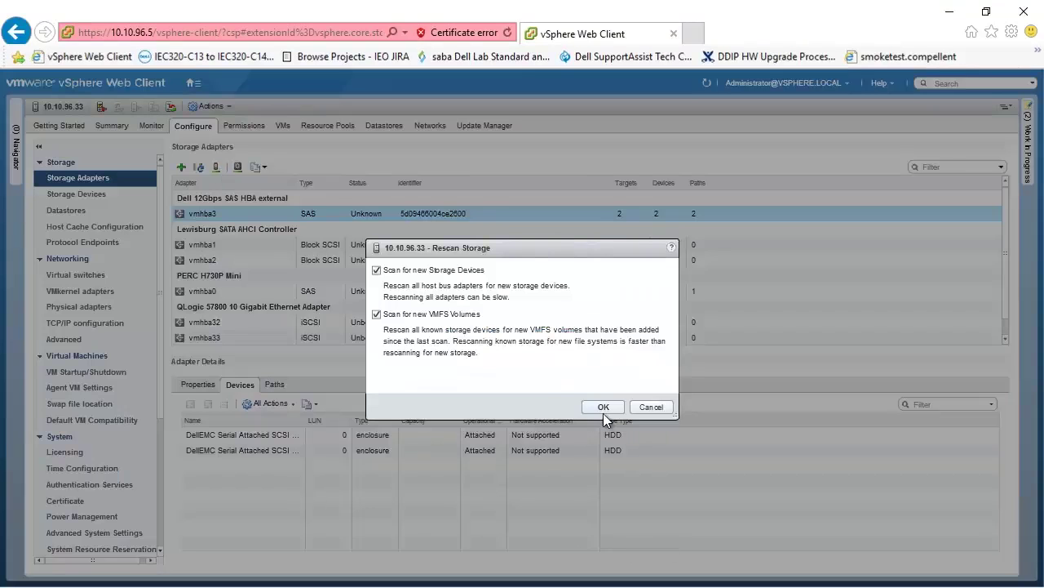
left_click(603, 407)
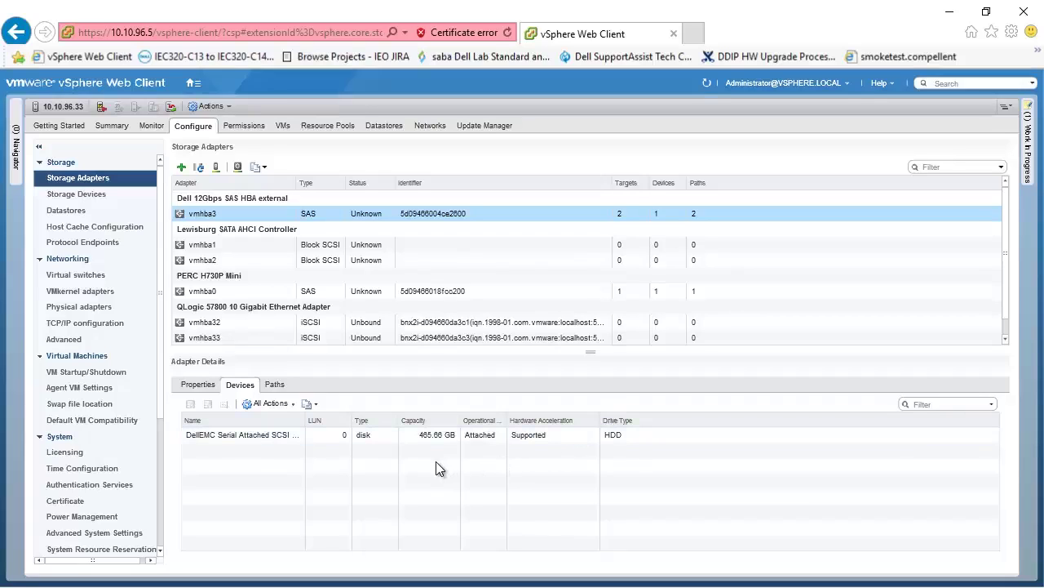
- Check the paths of adapter vmhba3 and of the DellEMC Serial Attached SCSI Disk
left_click(280, 386)
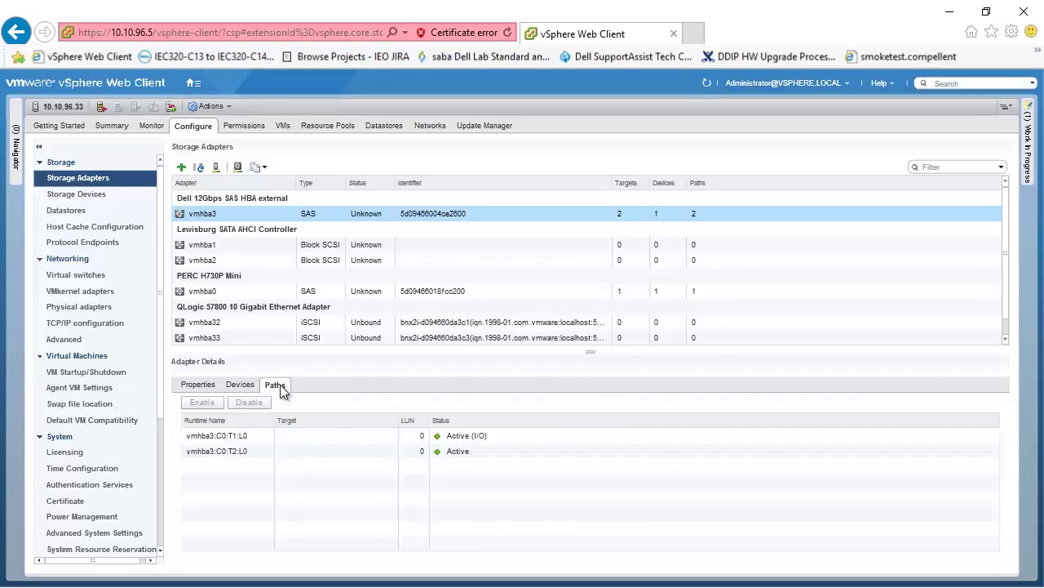
left_click(106, 196)
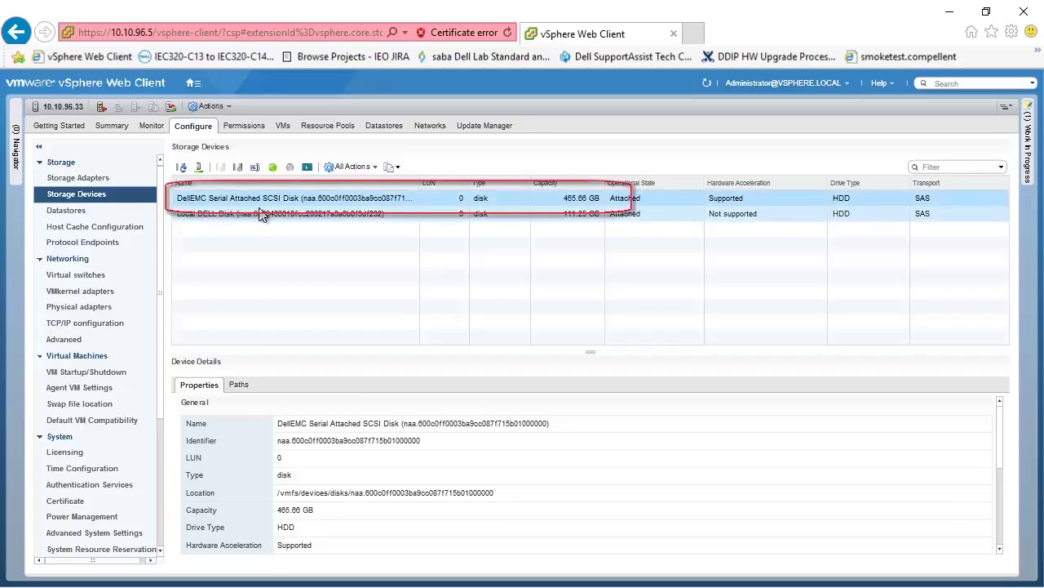
left_click(236, 386)
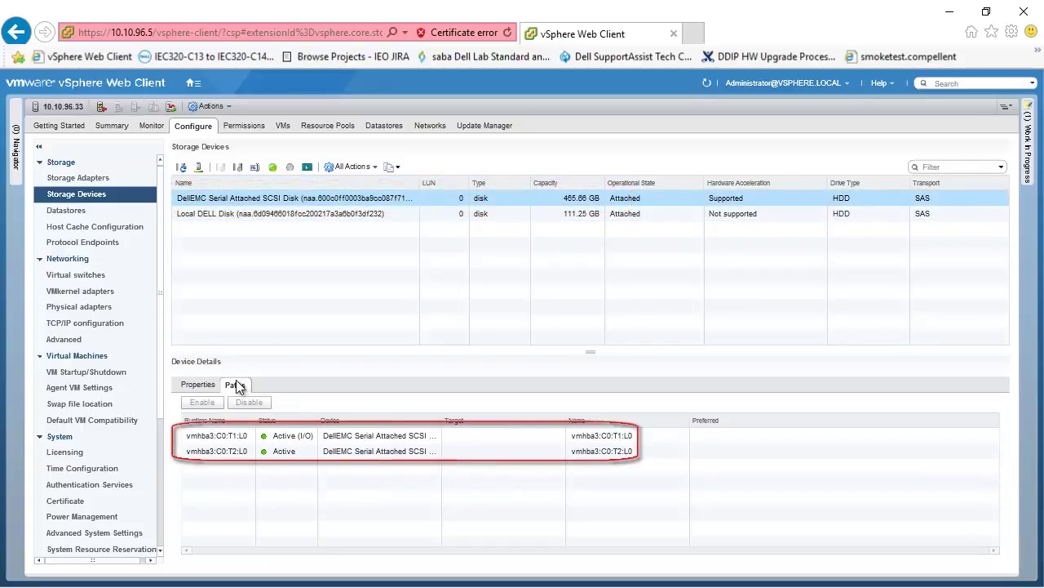
- Review the DellEMC disk's properties and multipathing policy, keeping Most Recently Used (VMware) as the path selection policy
left_click(199, 386)
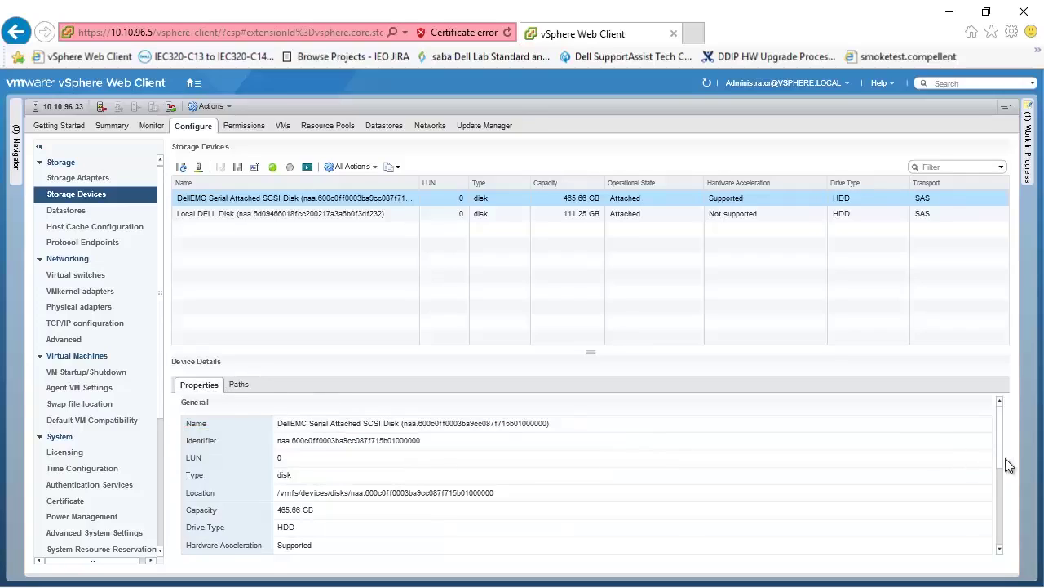
scroll(999, 527, "down", 3)
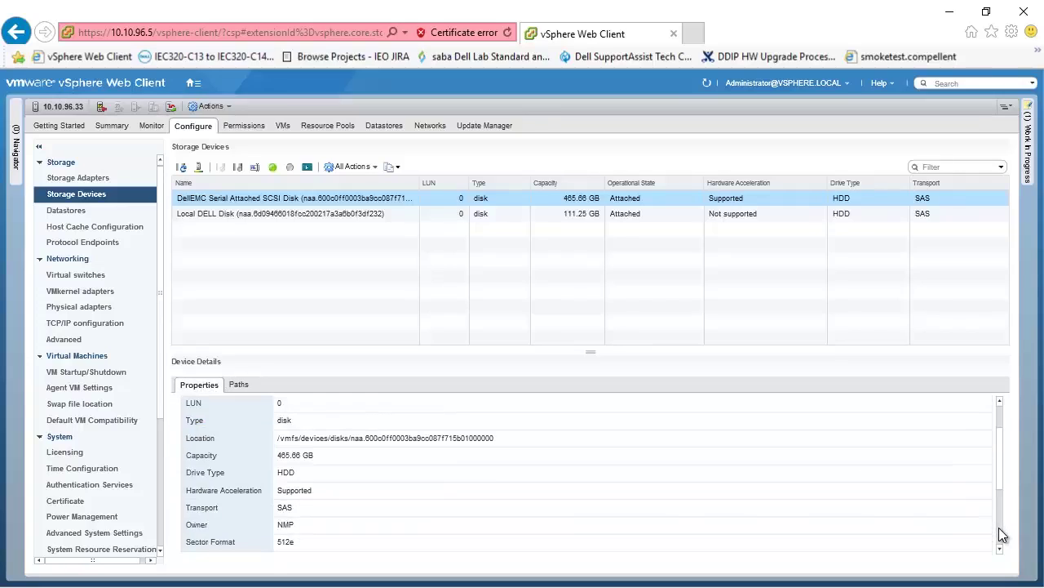
scroll(999, 528, "down", 5)
left_click(944, 506)
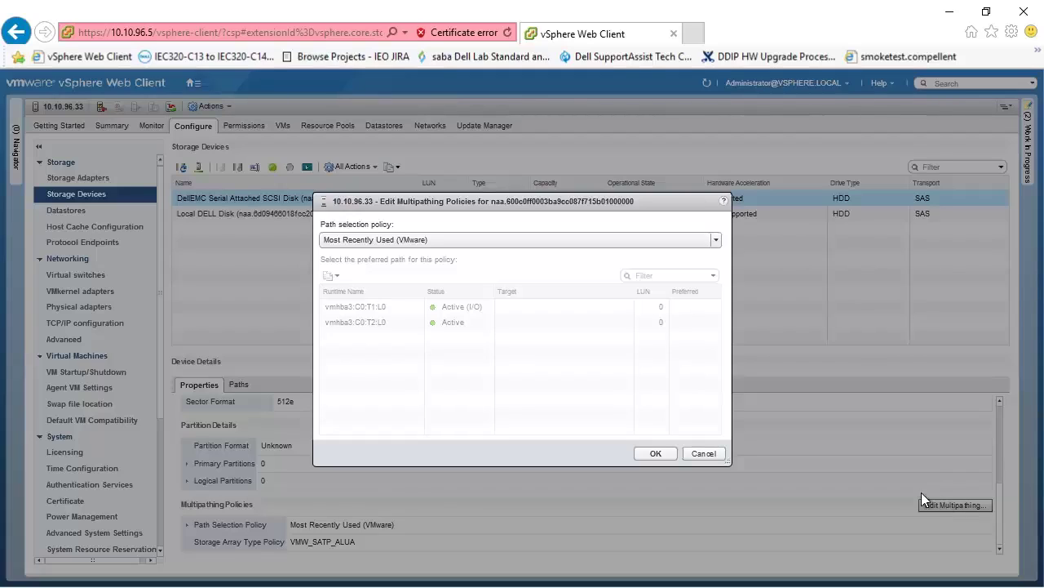
left_click(656, 454)
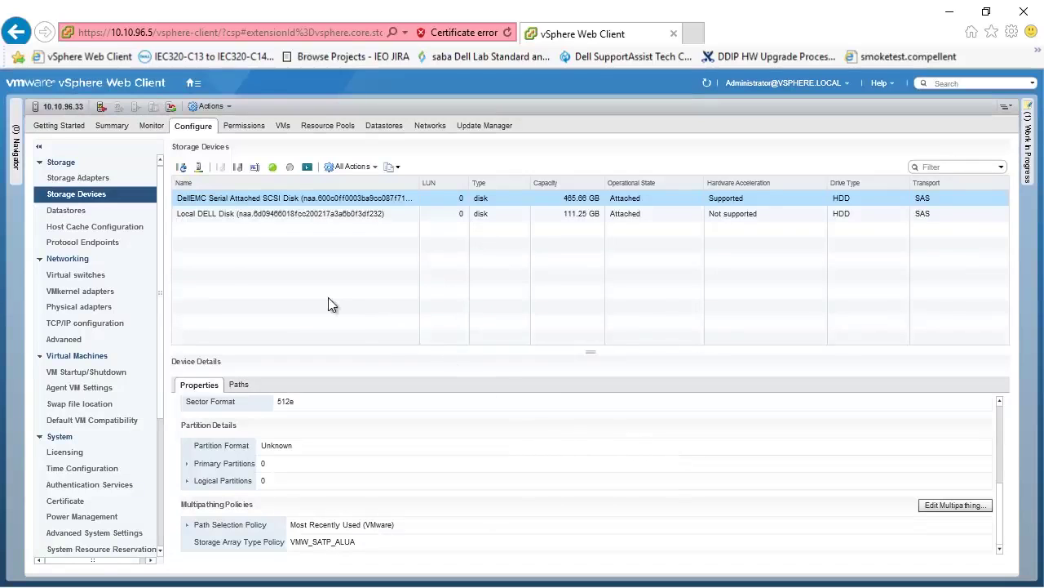
- Start a new VMFS datastore named ME4 Datastore on the DellEMC Serial Attached SCSI Disk
left_click(89, 211)
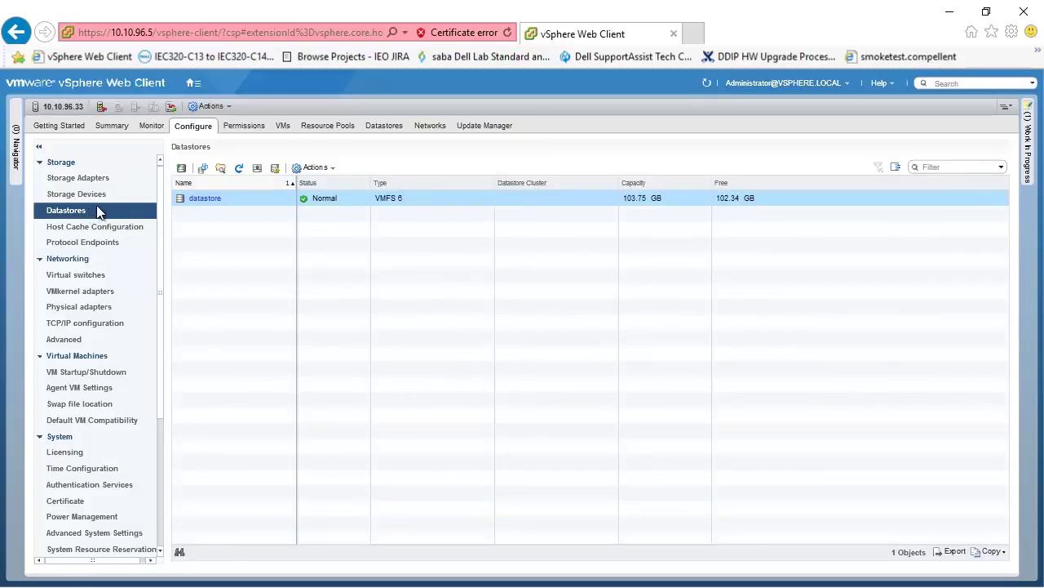
left_click(181, 168)
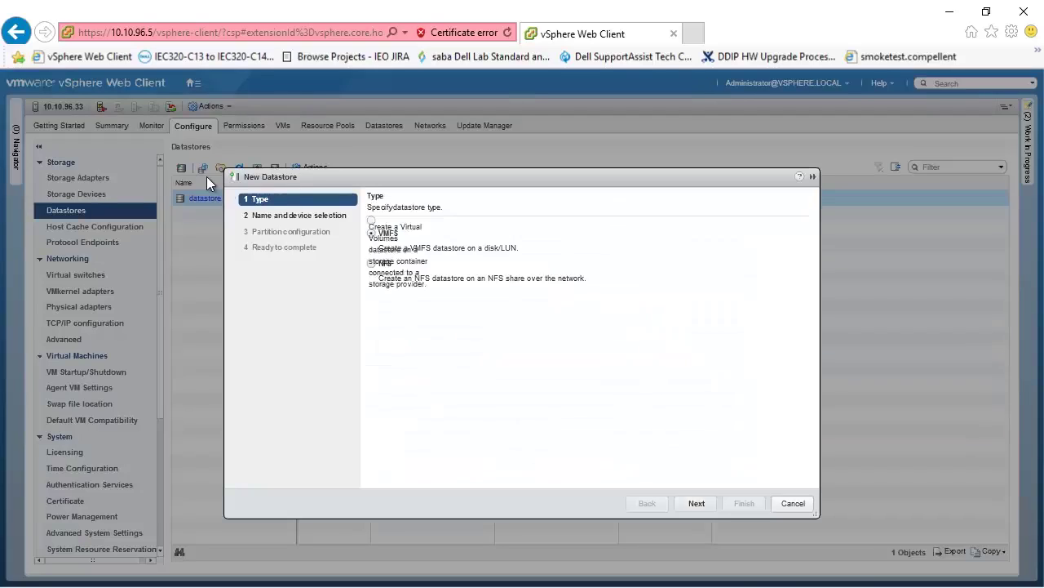
left_click(696, 503)
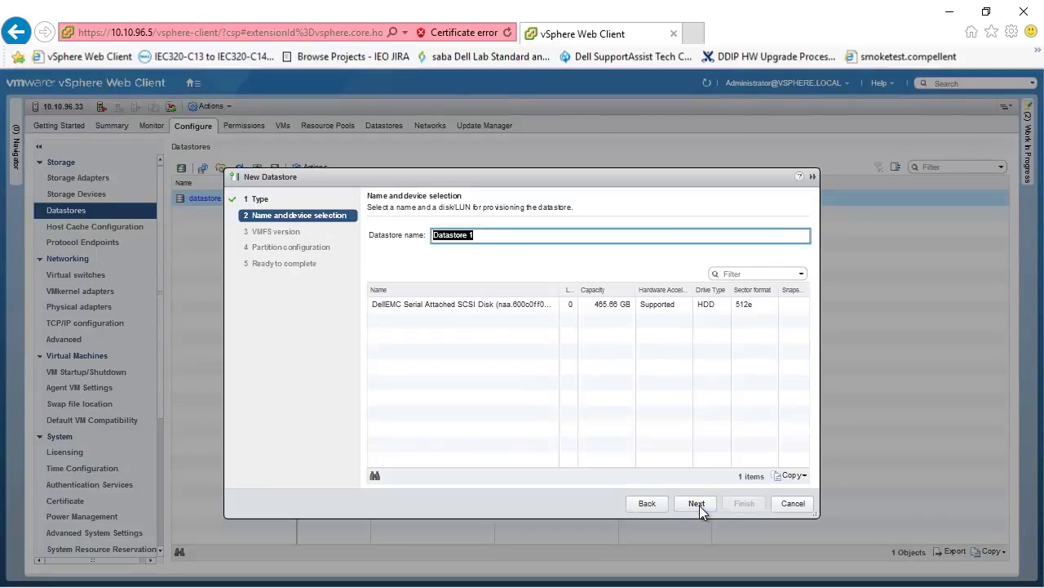
key("End")
key("BackSpace")
key("BackSpace")
key("Home")
type("ME4")
left_click(495, 298)
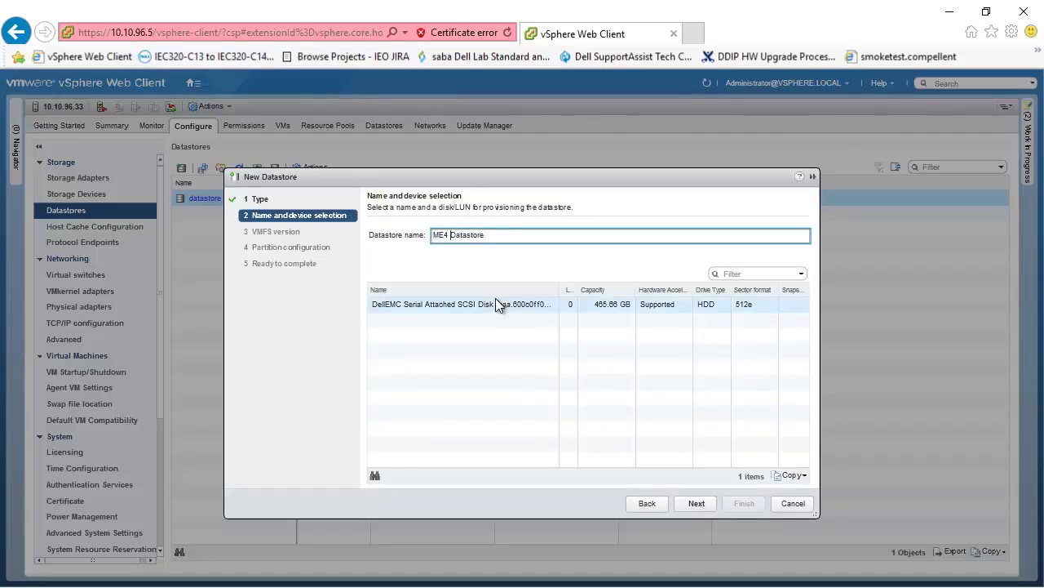
left_click(696, 503)
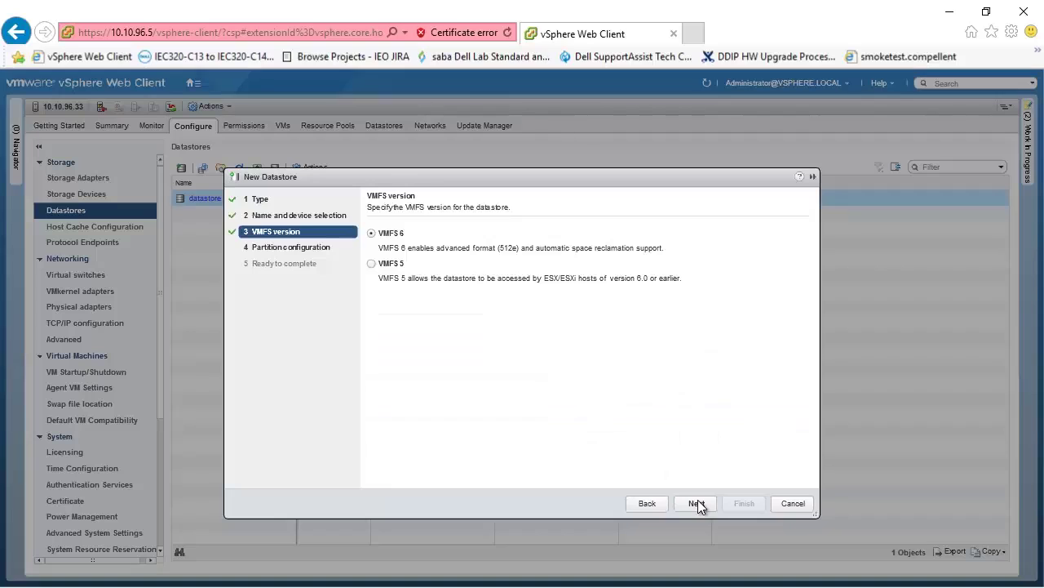
- Create the datastore with VMFS 6, using all available partitions and the default block size and space reclamation settings
left_click(697, 504)
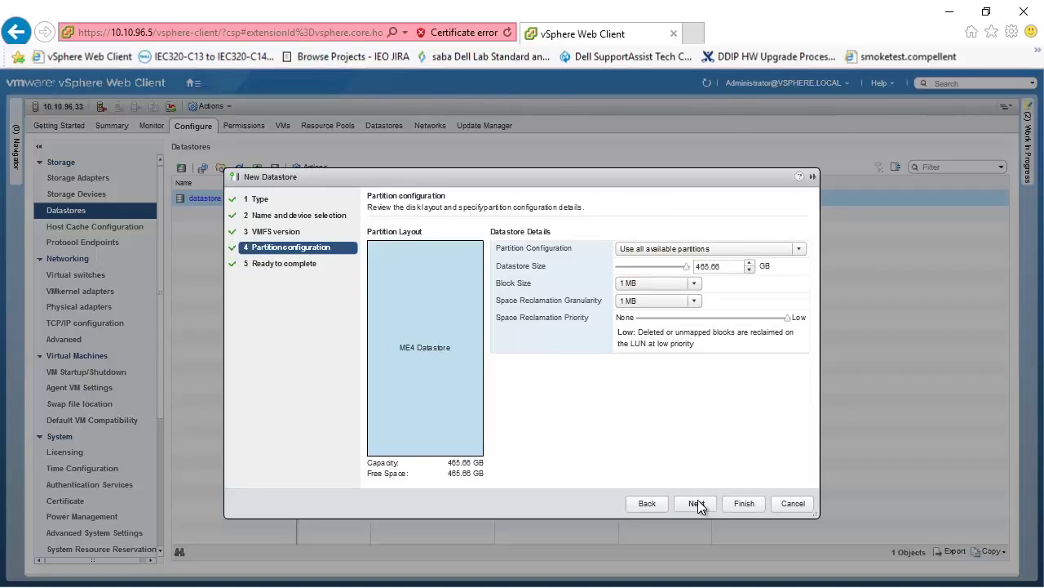
left_click(696, 504)
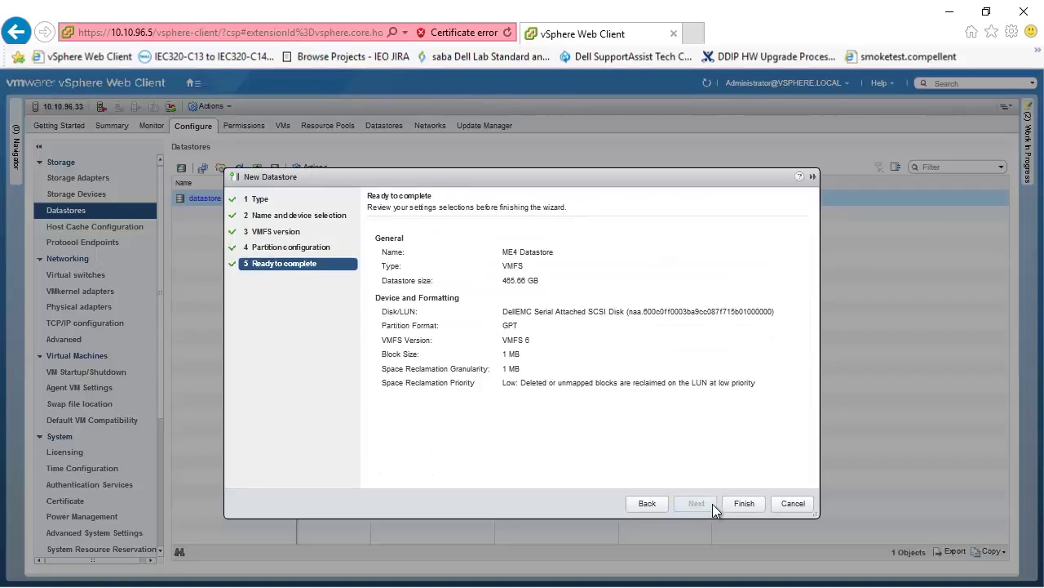
left_click(749, 504)
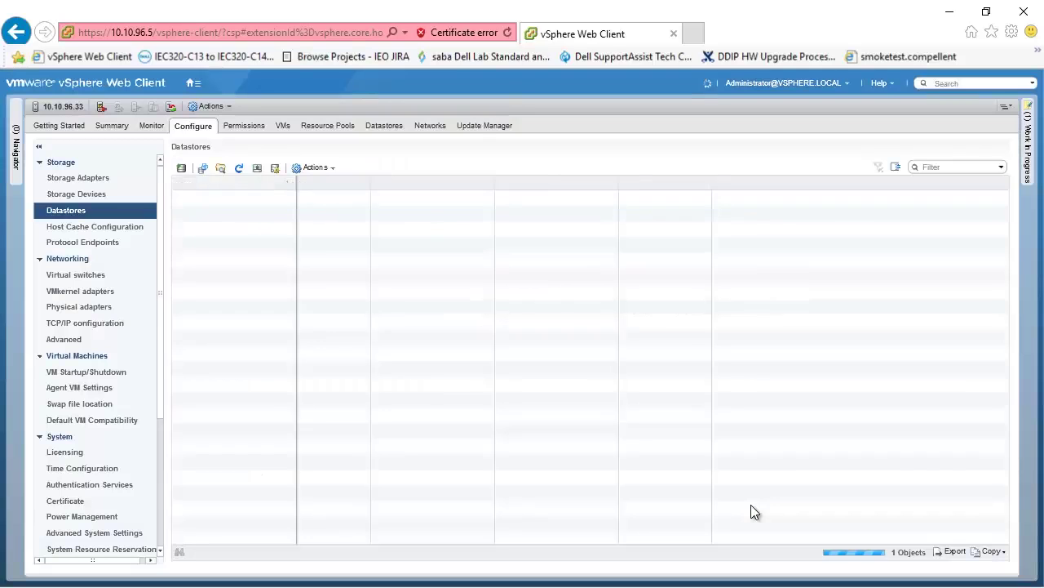